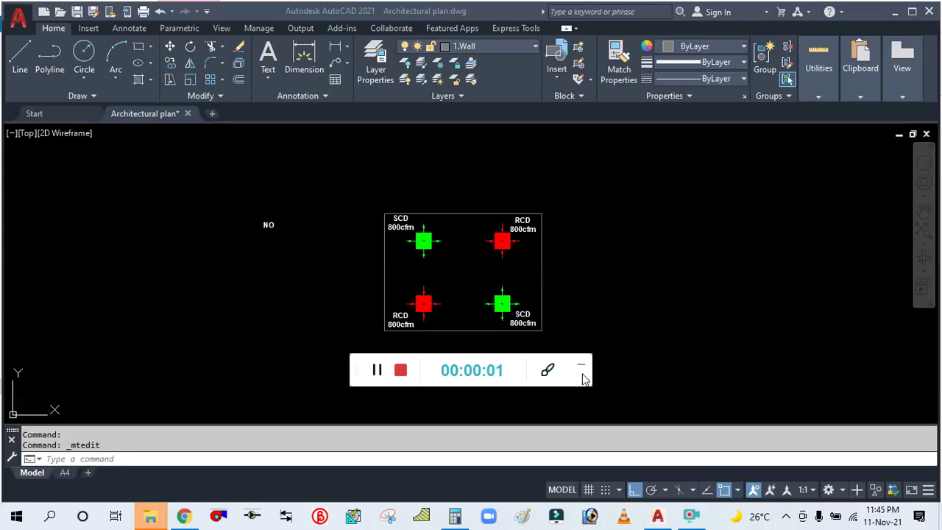
Zoom in on the four SCD/RCD diffuser plan and open the NO note for editing.
left_click(580, 367)
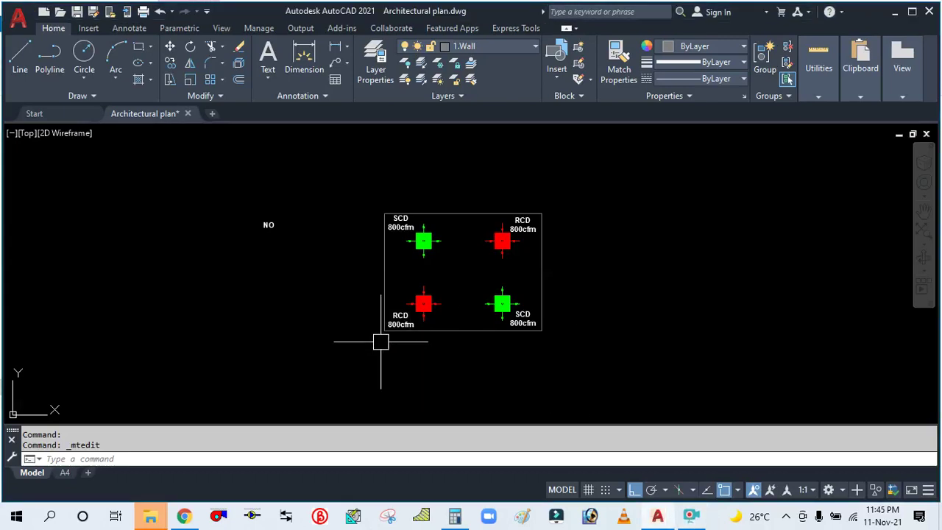
scroll(331, 296, "up", 2)
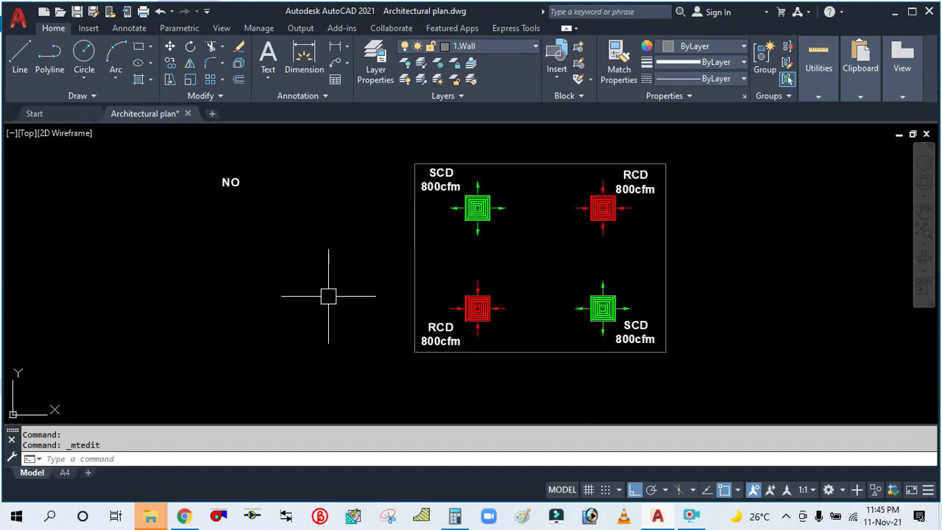
scroll(339, 309, "up", 1)
scroll(341, 318, "down", 2)
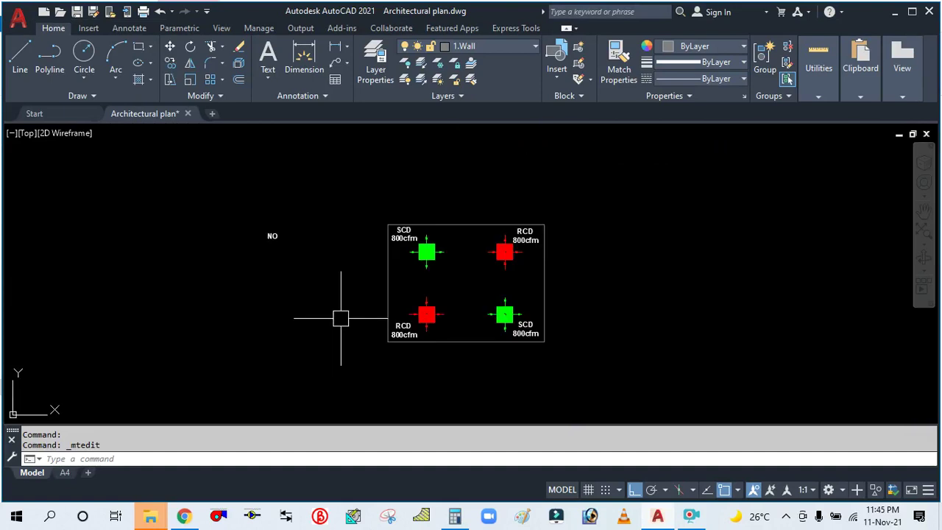
scroll(351, 303, "up", 2)
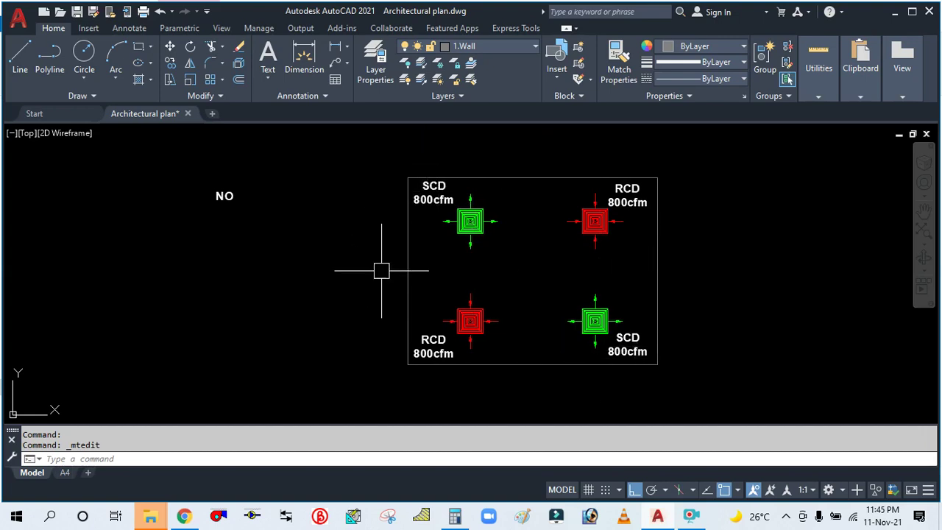
left_click(225, 197)
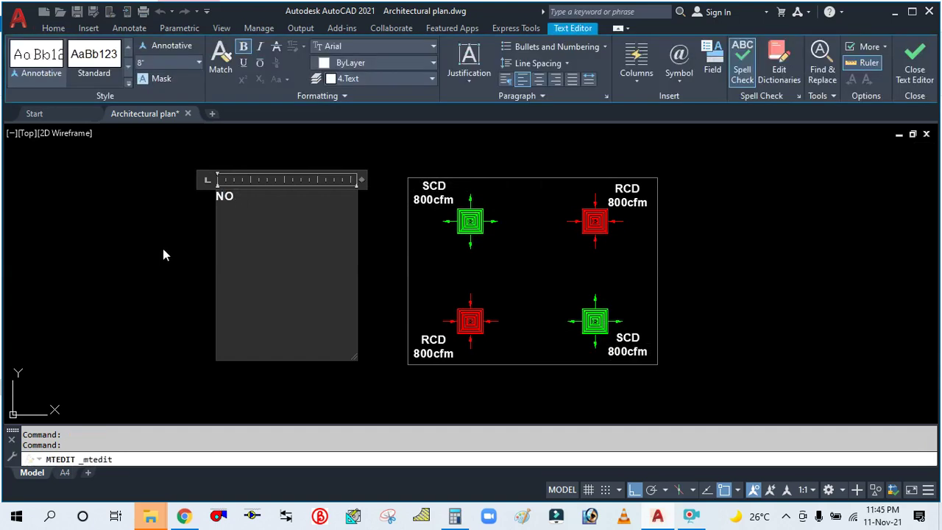
Write the note lines 'SCD = 2 NO.S' and 'EACH DIFF CFM = 800'.
type("OF")
key("BackSpace")
key("BackSpace")
key("BackSpace")
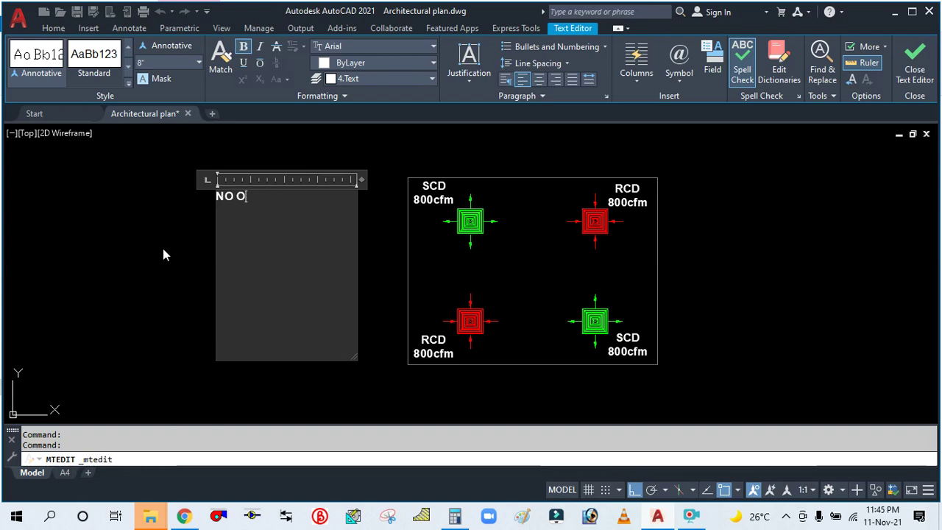
type("SCD =")
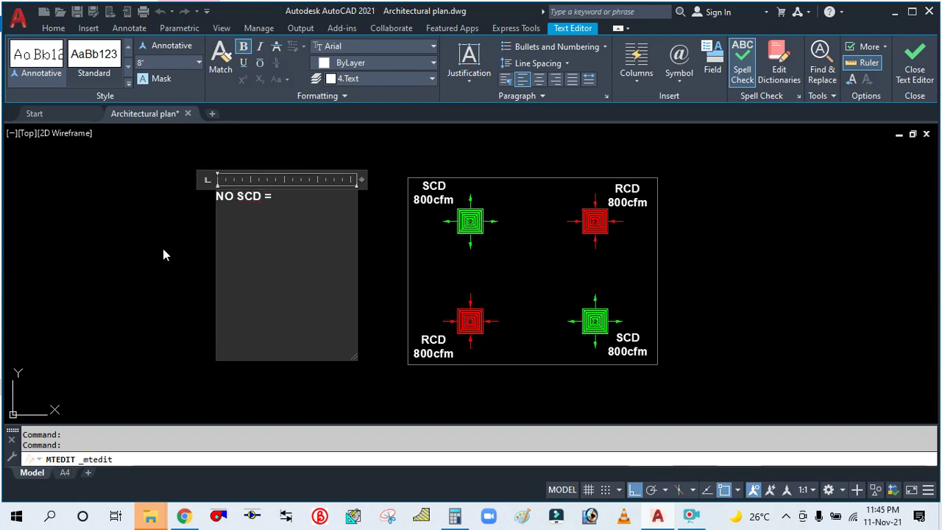
type(" 2 ")
type("NO.")
type("S")
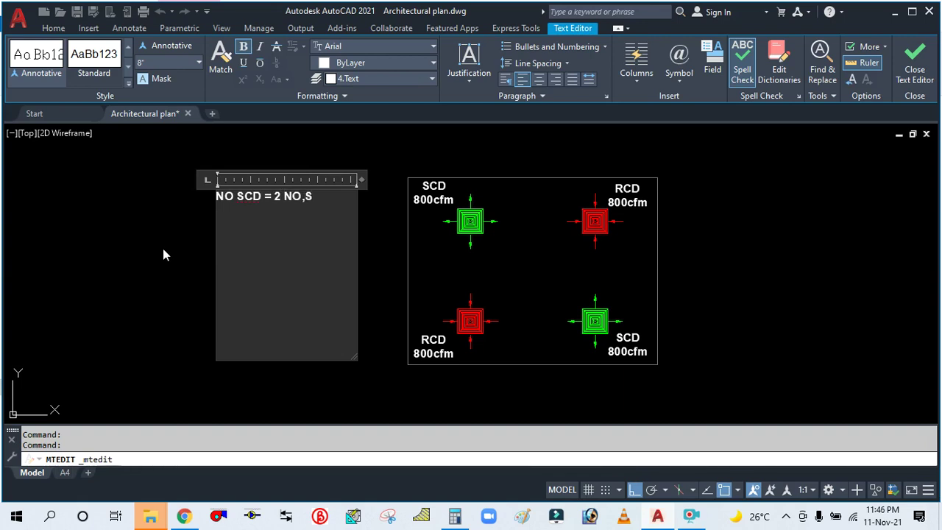
key("Return")
type("EACH DIF")
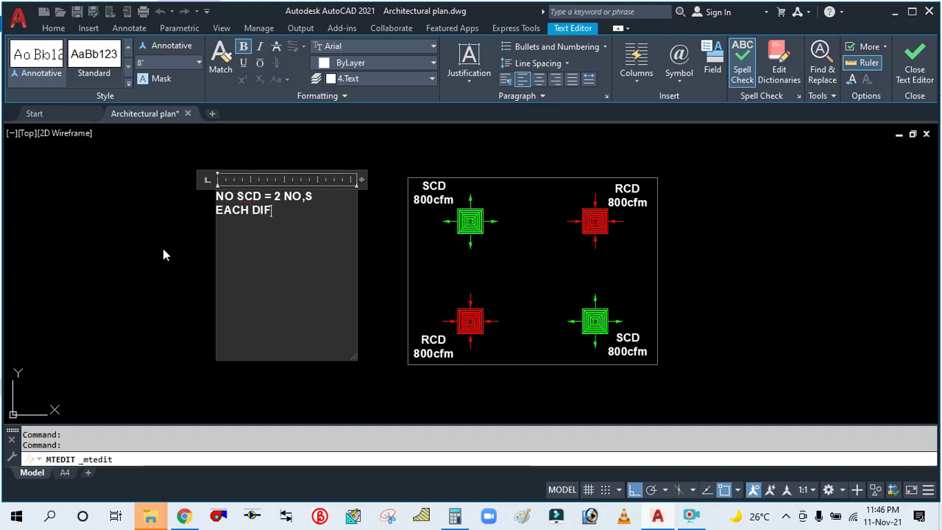
type("F CFM = 800")
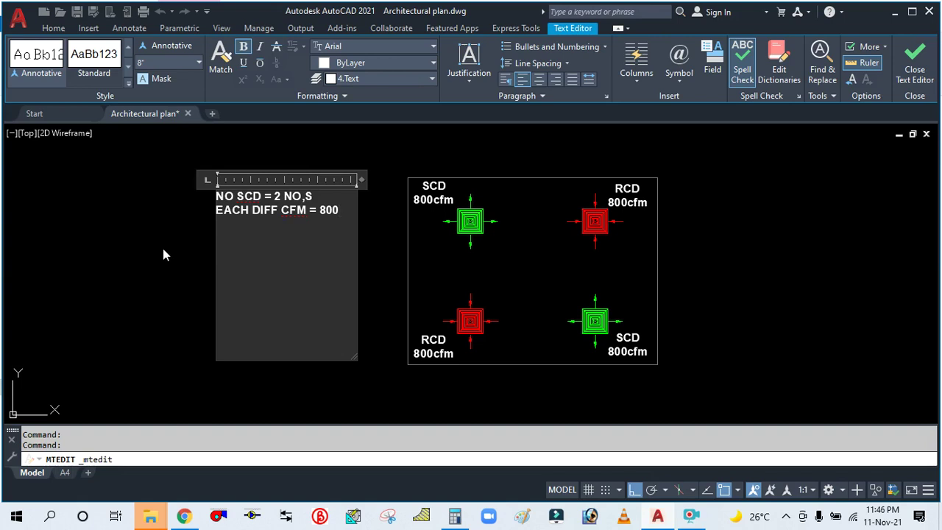
Add the lines 'Q = A X V', 'V = 500 FPM' and 'A = Q/V = 800/500 ='.
type("Q =")
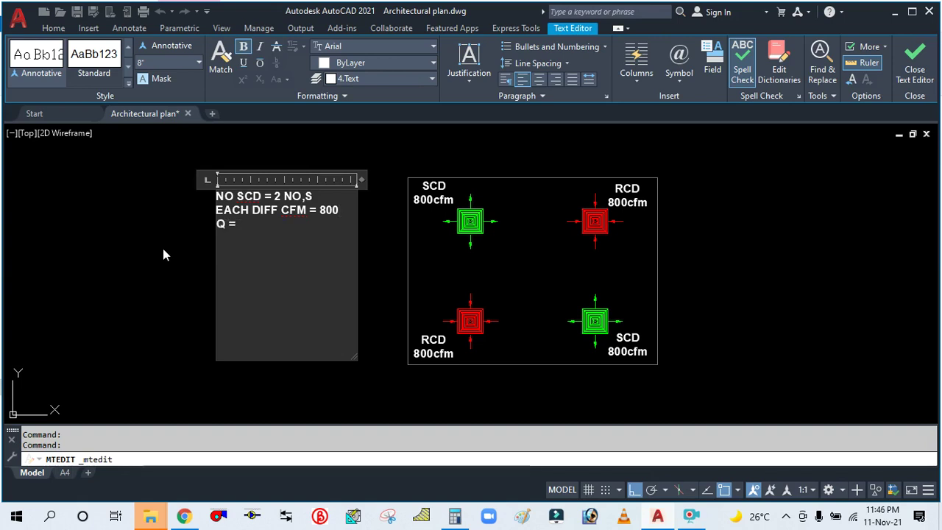
type(" A X V")
key("Return")
type("V =")
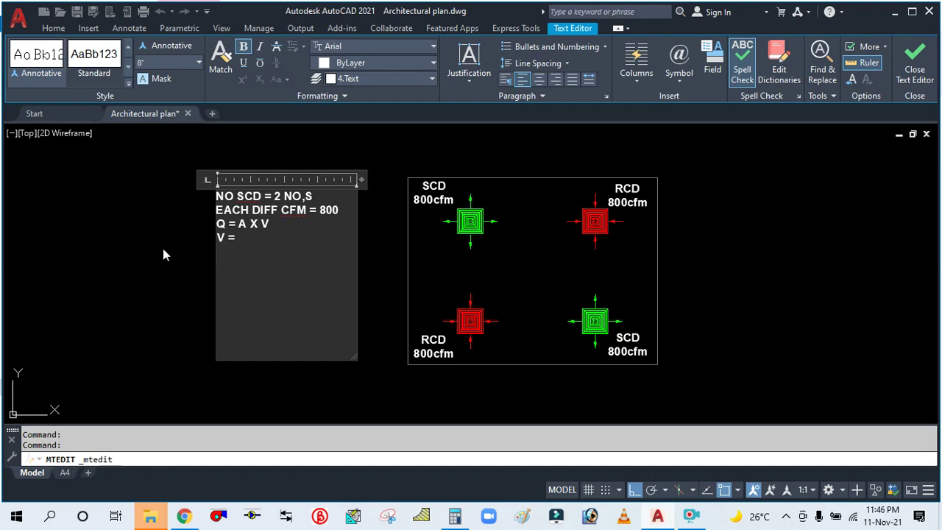
type("500")
type(" FPM")
type("A ")
type("= ")
type("Q")
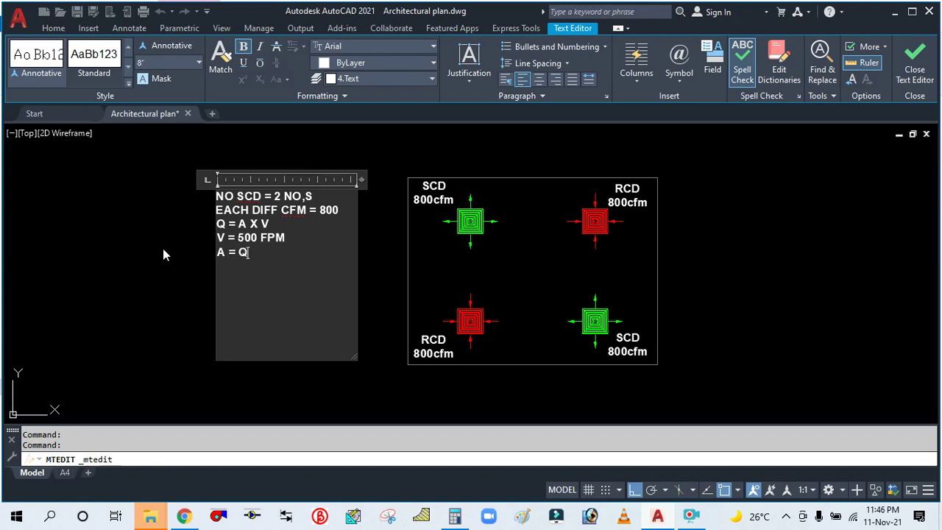
type("/V = 800 /")
key("BackSpace")
key("BackSpace")
type("/500")
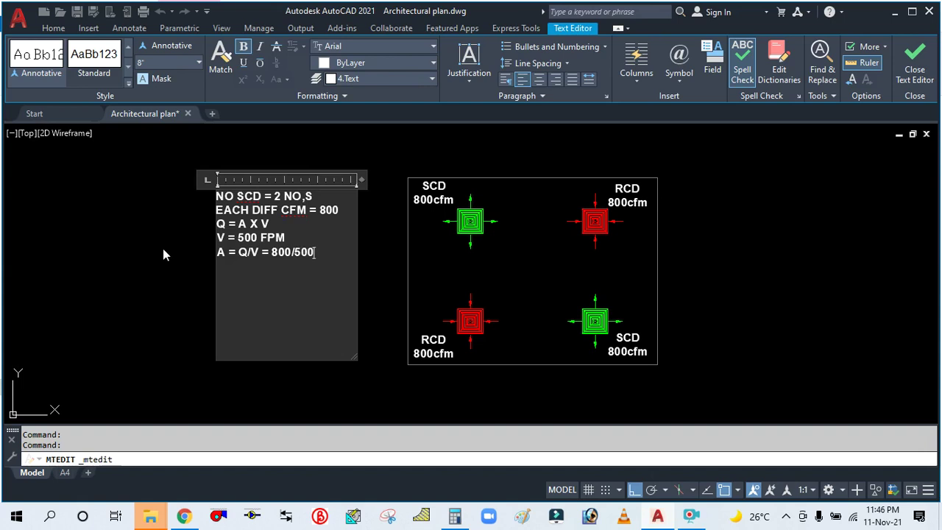
type(" =")
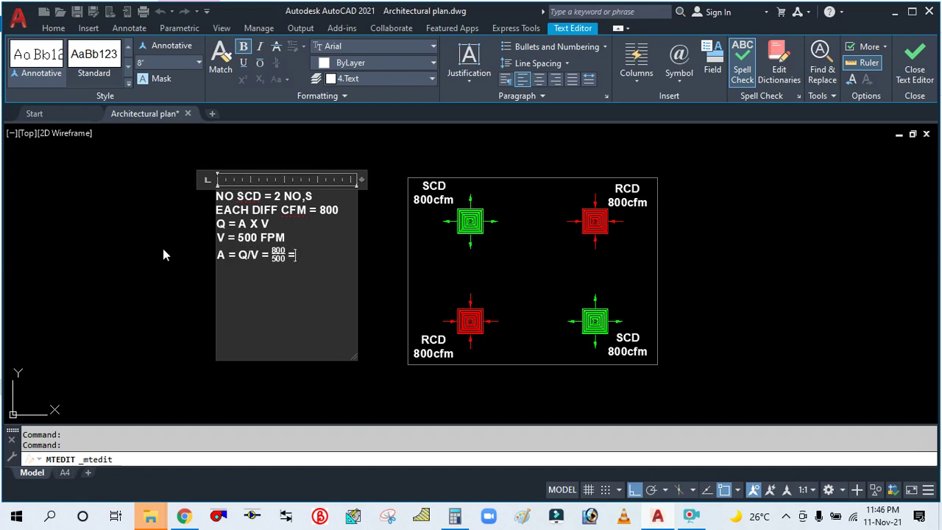
Calculate 800 ÷ 500 = 1.6 in Windows Calculator.
left_click(455, 517)
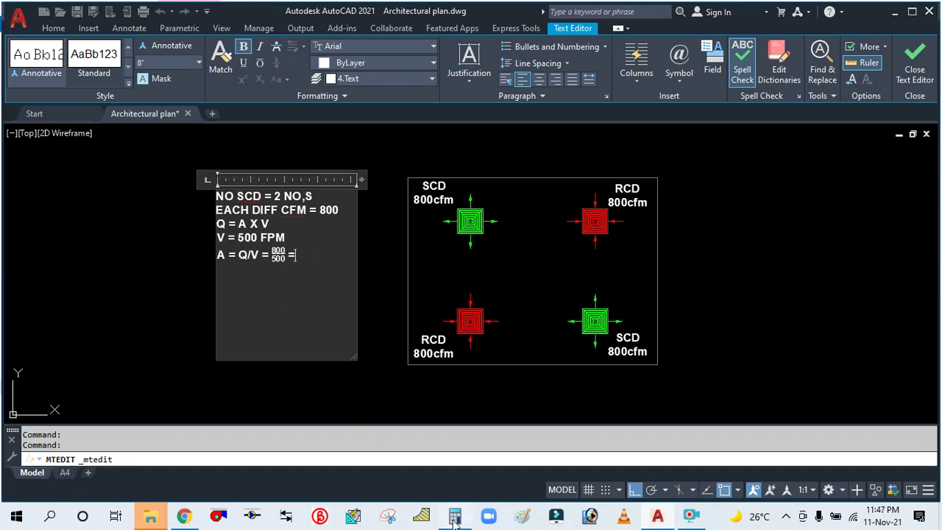
left_click(802, 235)
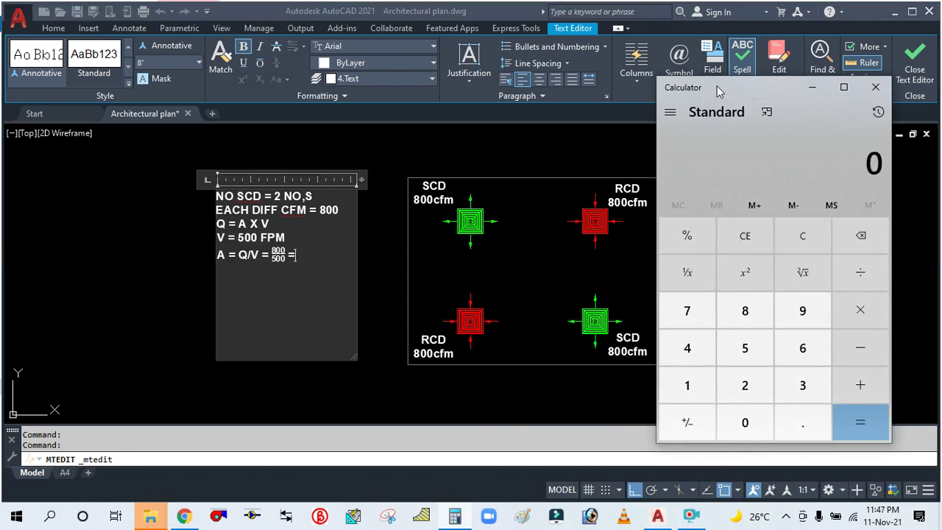
left_click_drag(717, 86, 744, 76)
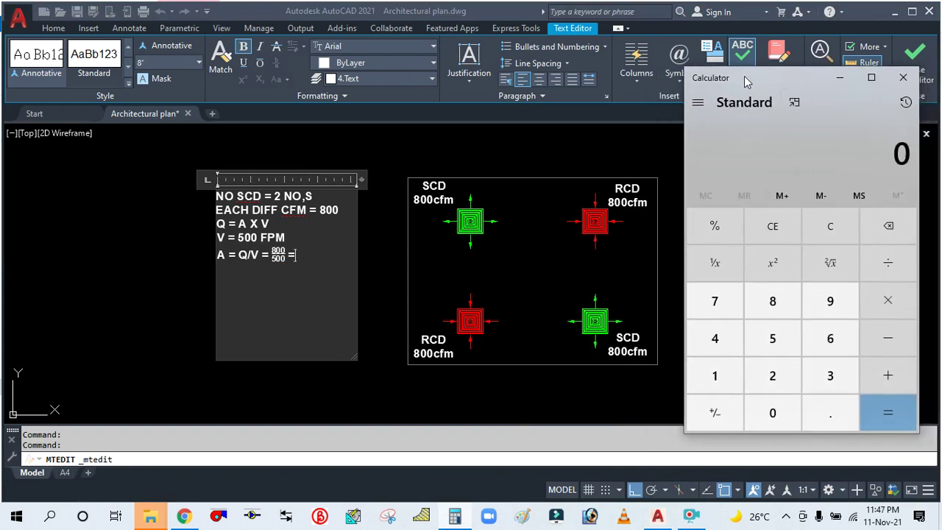
left_click(772, 301)
left_click(776, 409)
left_click(776, 409)
left_click(888, 263)
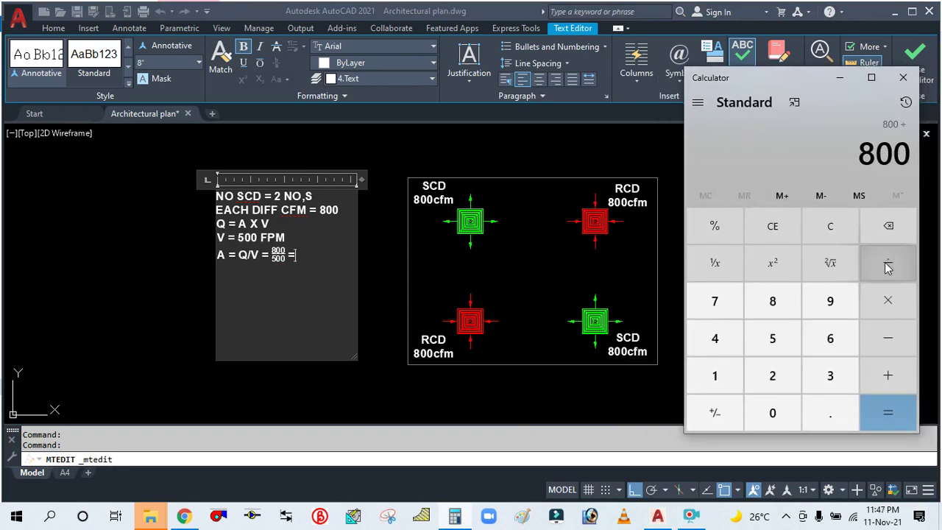
left_click(773, 340)
left_click(771, 417)
left_click(773, 417)
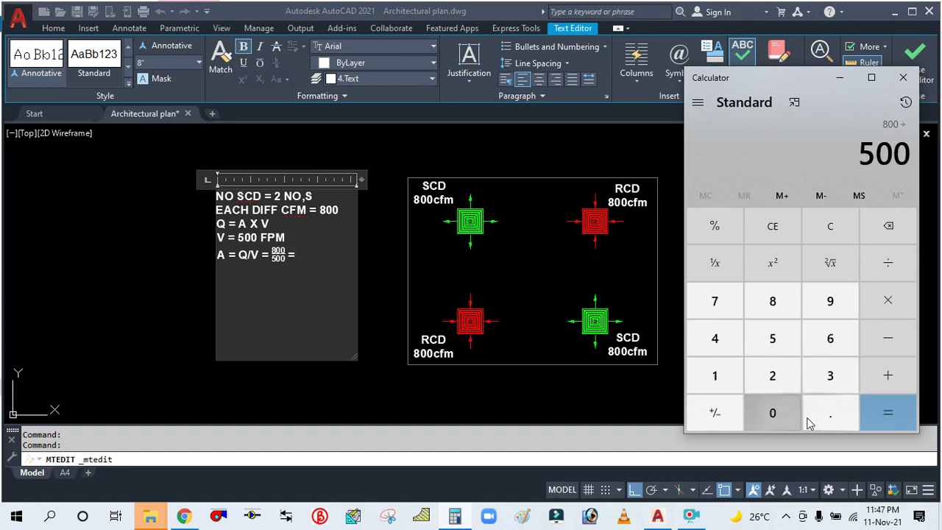
left_click(865, 413)
left_click(848, 82)
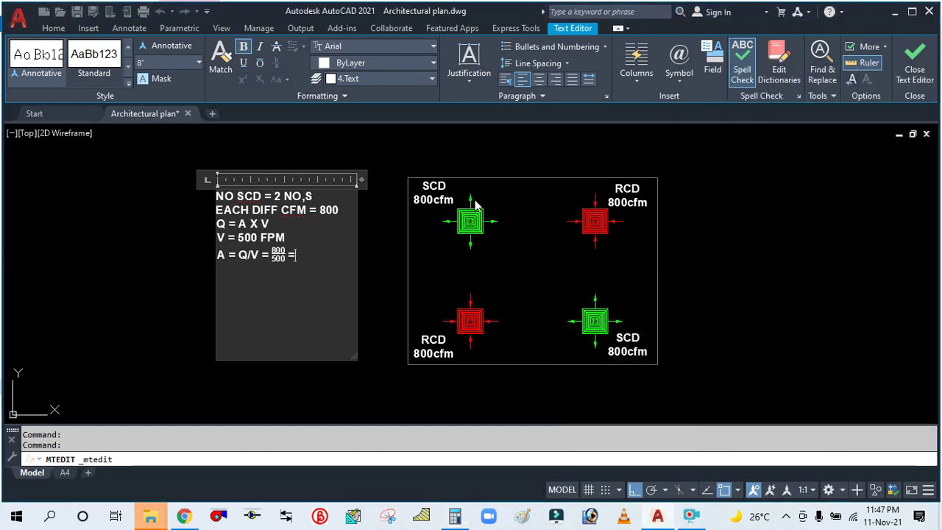
Write '1.6 FT2' in the note, then start the line 'A = 1.6 X 144 ='.
type("1.")
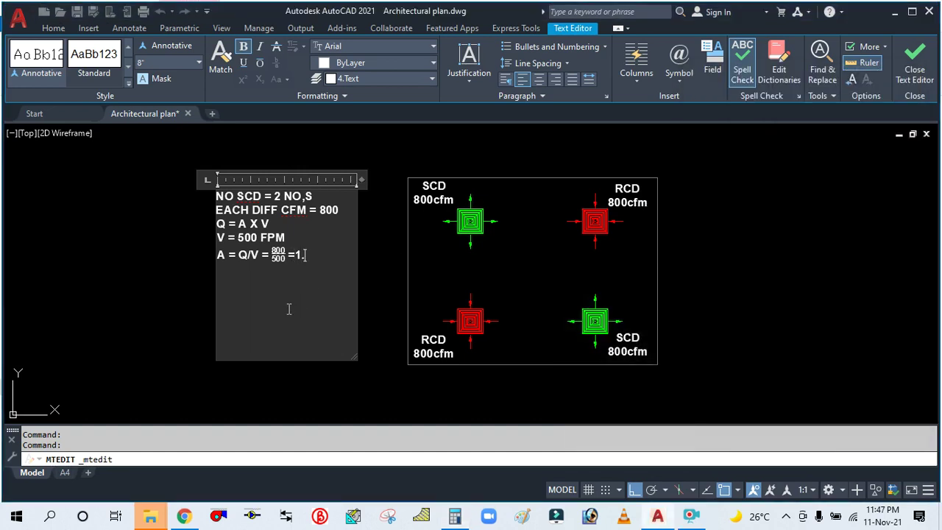
type("6 FT2")
key("Return")
type("A")
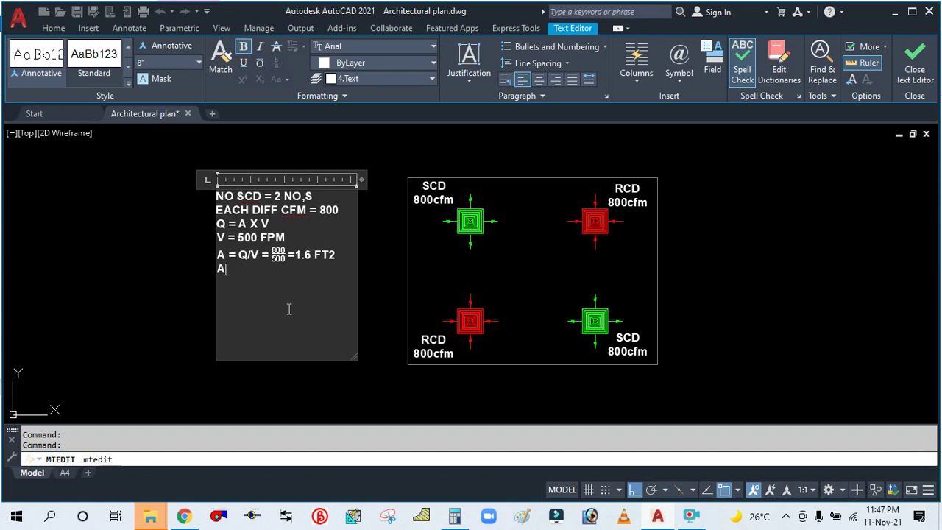
type(" = 1.6 X 144")
type("=")
Multiply 1.6 by 144 in Calculator to get 230.4.
left_click(457, 517)
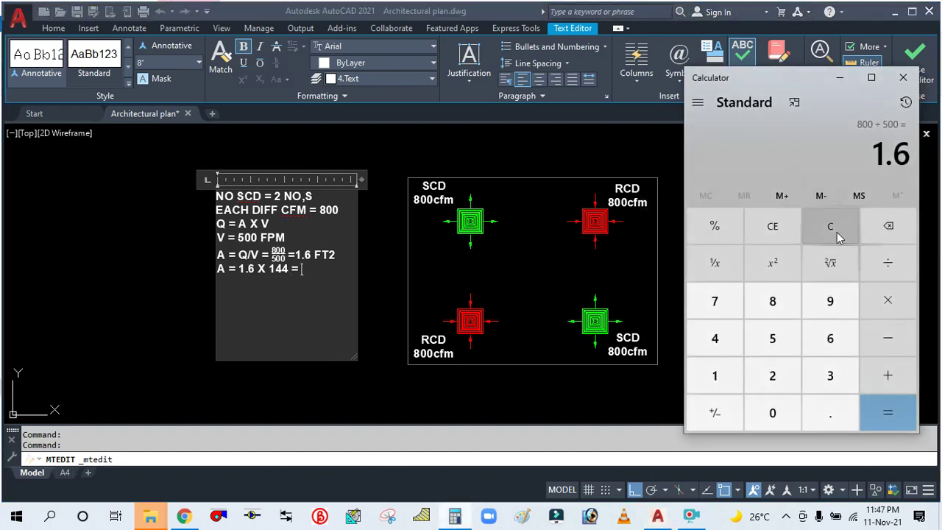
left_click(888, 303)
left_click(715, 375)
left_click(718, 337)
left_click(717, 337)
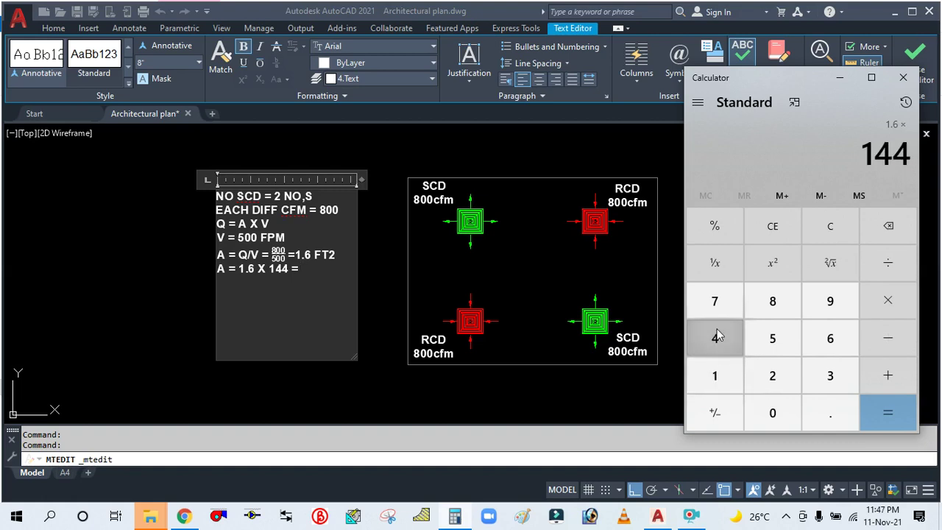
left_click(890, 411)
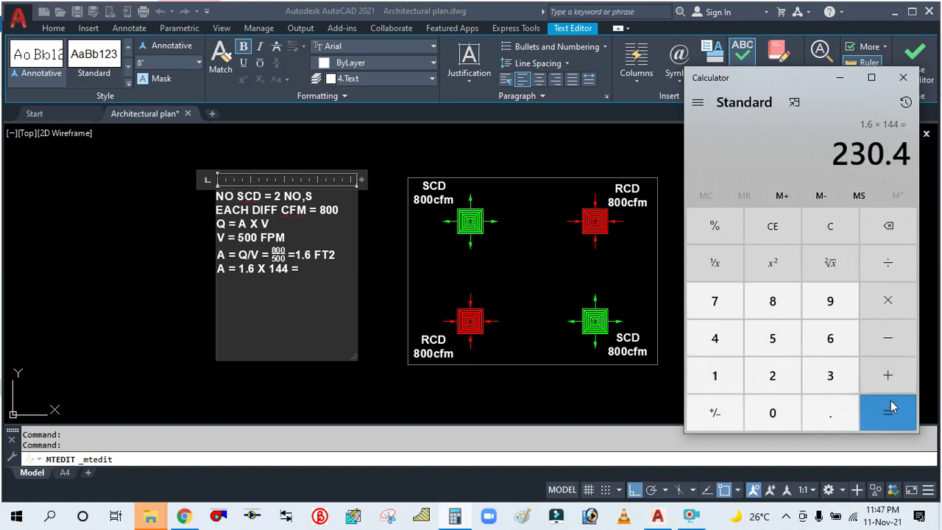
left_click(838, 80)
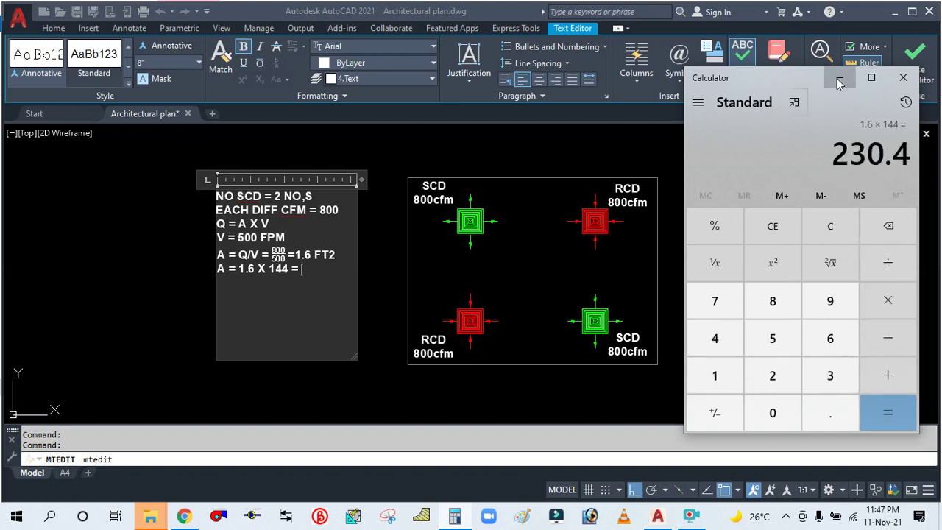
Complete the SCD area line as 'A = 1.6 X 144 = 230'.
type("23")
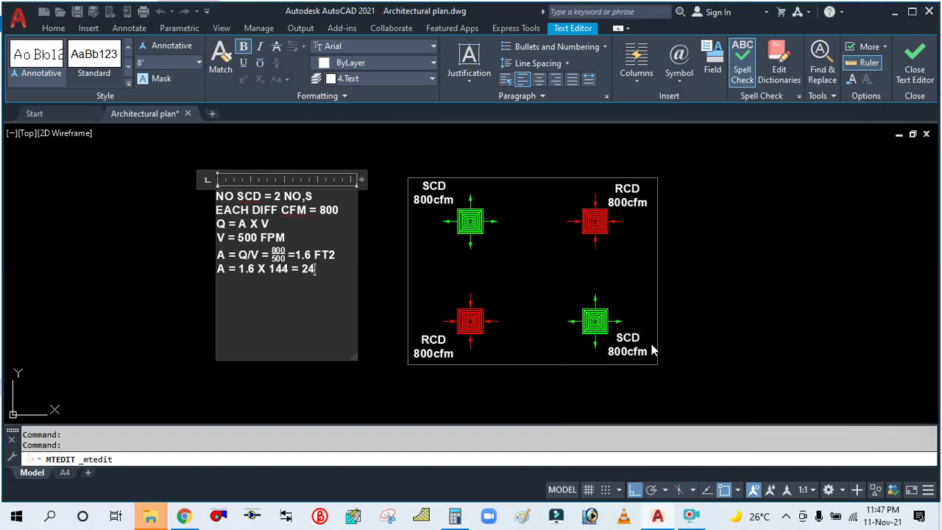
key("BackSpace")
type("30")
key("Return")
Take √230.4 in Calculator and add the size line 'A = 15" X 15"'.
type("A =")
left_click(454, 516)
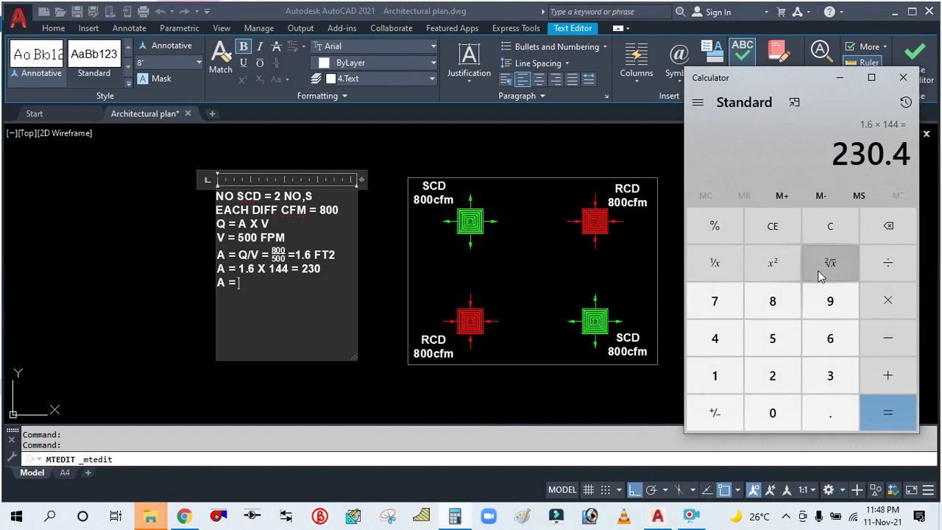
left_click(824, 266)
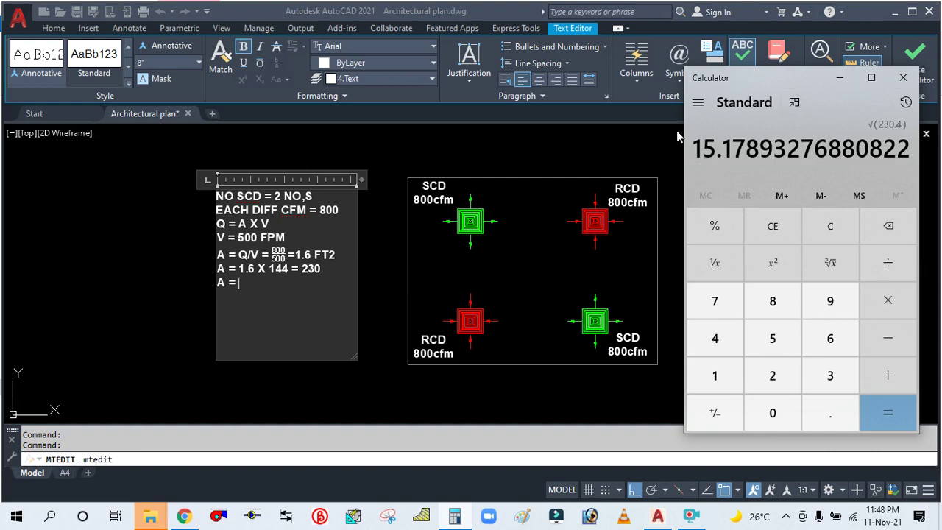
left_click(840, 78)
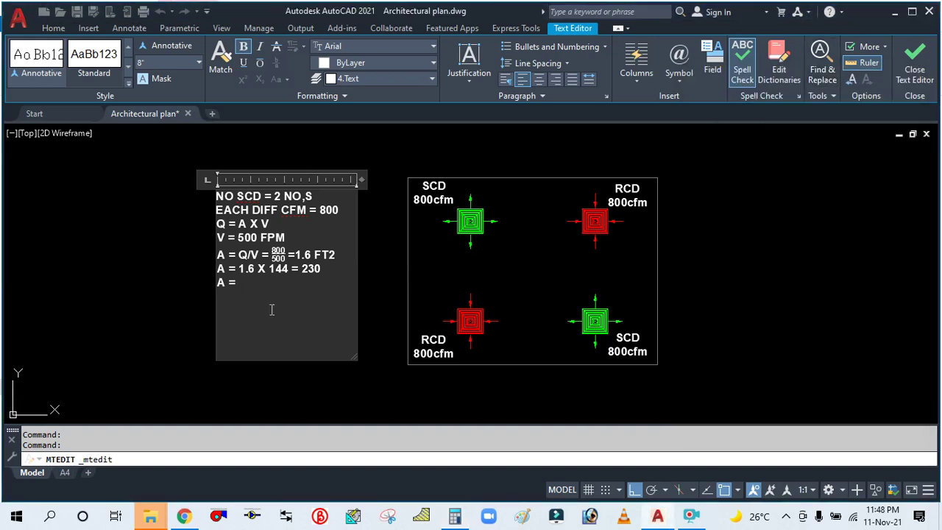
type("15\" X 15\"")
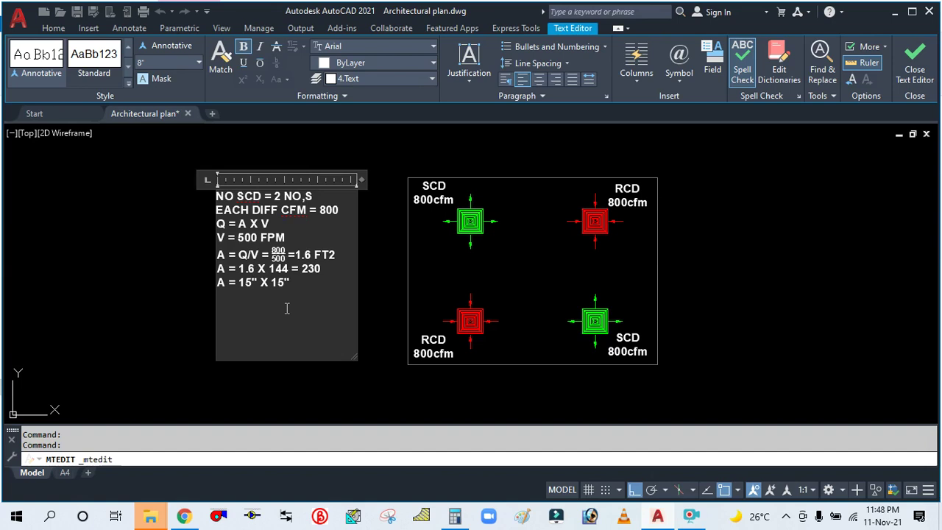
Start the RCD block with 'NO. RCD = 2' and 'A = Q/V = 800/500'.
key("Return")
type("O")
type(",")
type(". RCD")
type(" =")
type("4")
key("BackSpace")
type("2")
key("Return")
type("Q")
key("BackSpace")
type("A = Q/")
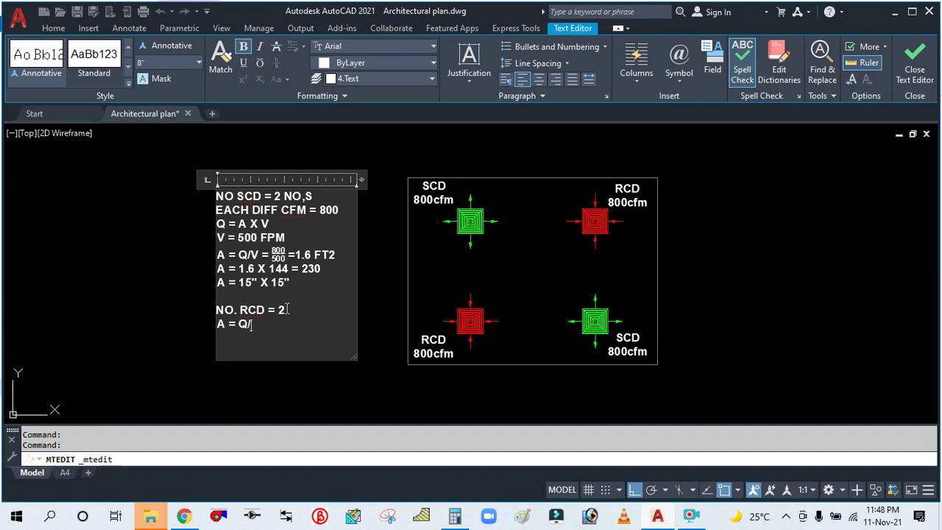
type("V = 800/500")
Add the RCD lines 'A = 1.6 X 144 = 230 IN2' and 'A = 15" X 15"'.
key("Return")
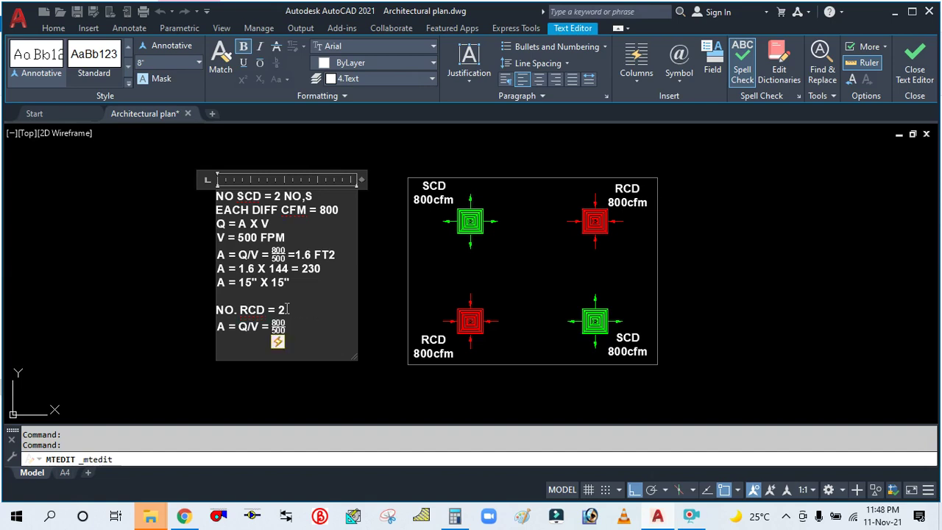
type("A = 1.6 X 144 =")
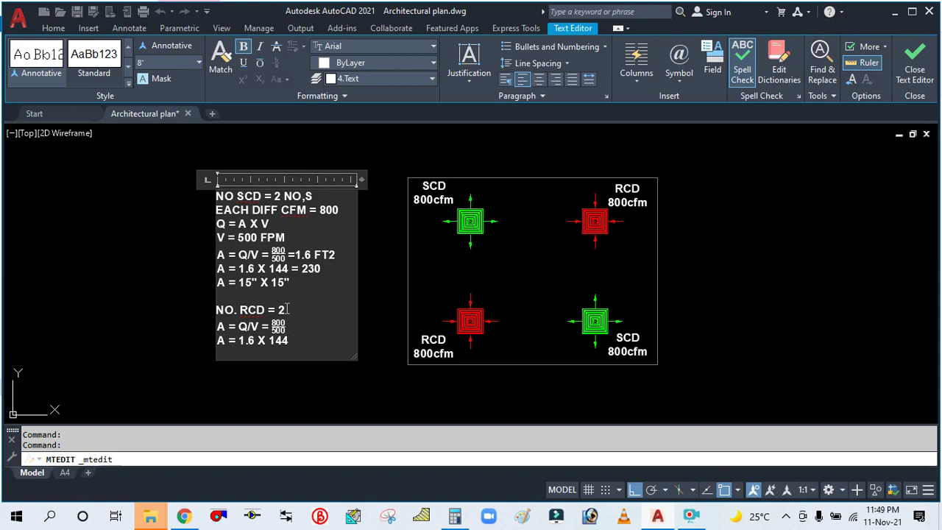
type(" 230 IN2")
key("Return")
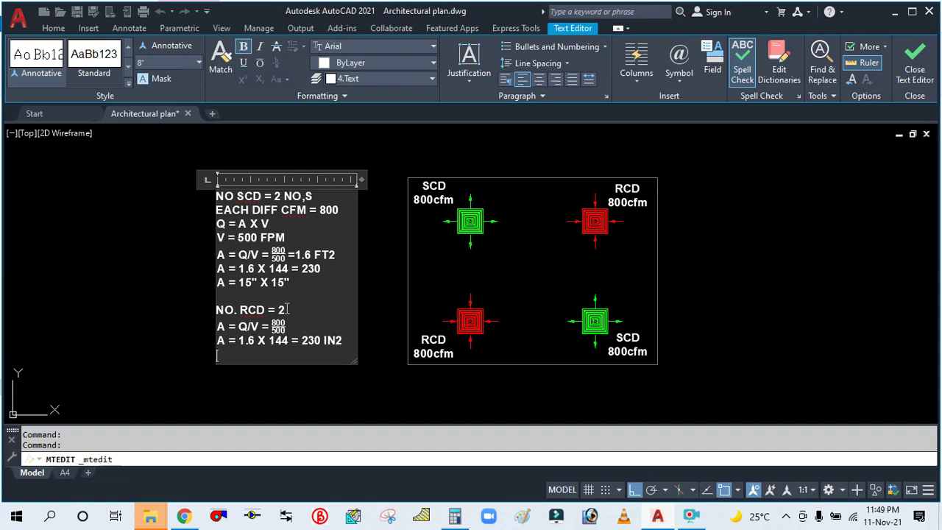
type("A -")
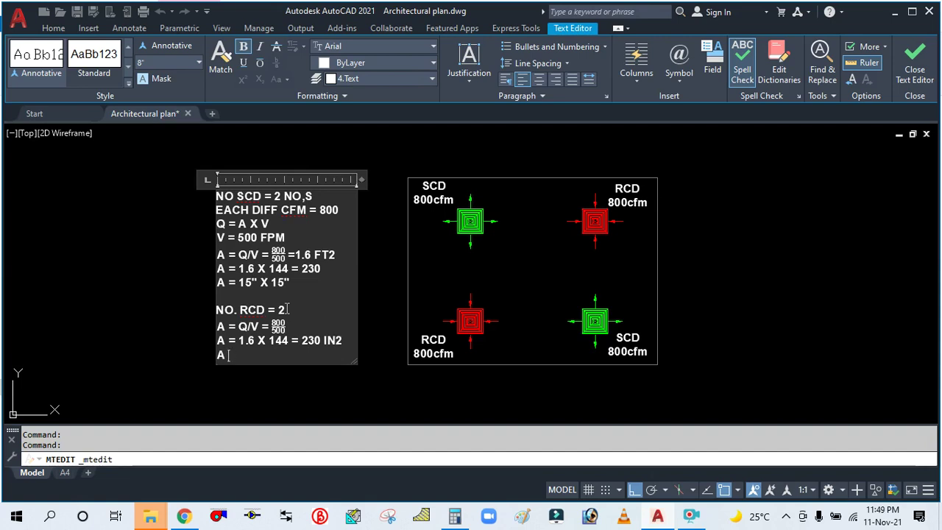
key("BackSpace")
type("= 15")
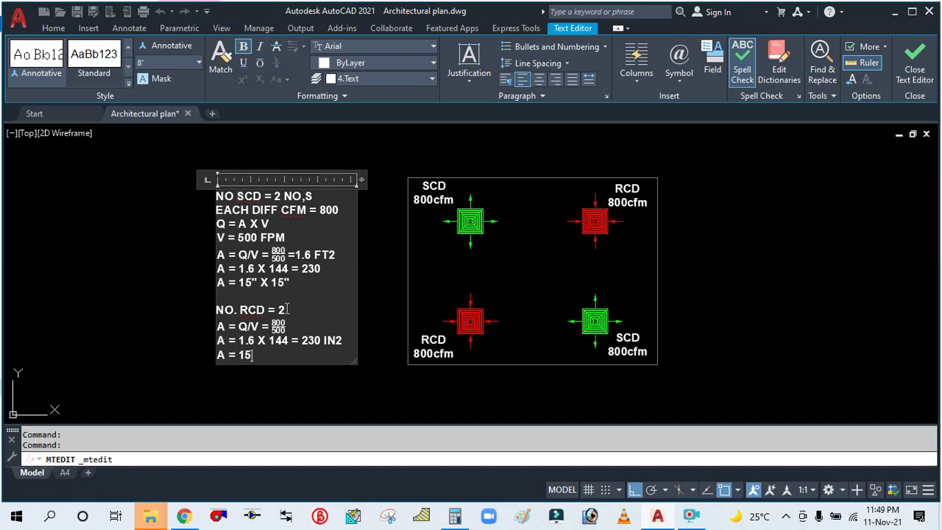
type("\" X 15\"")
left_click(521, 378)
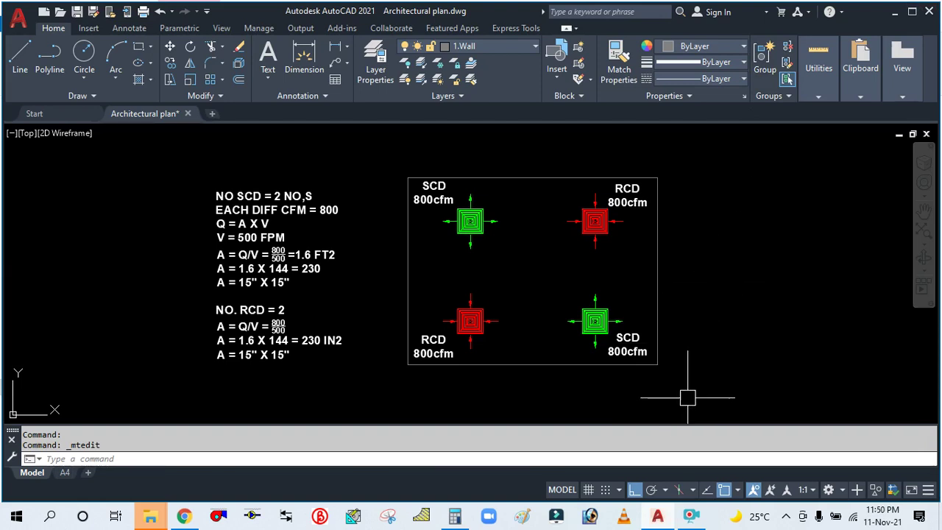
Close the Text Editor to place the SCD and RCD 15" X 15" sizing note.
left_click(692, 516)
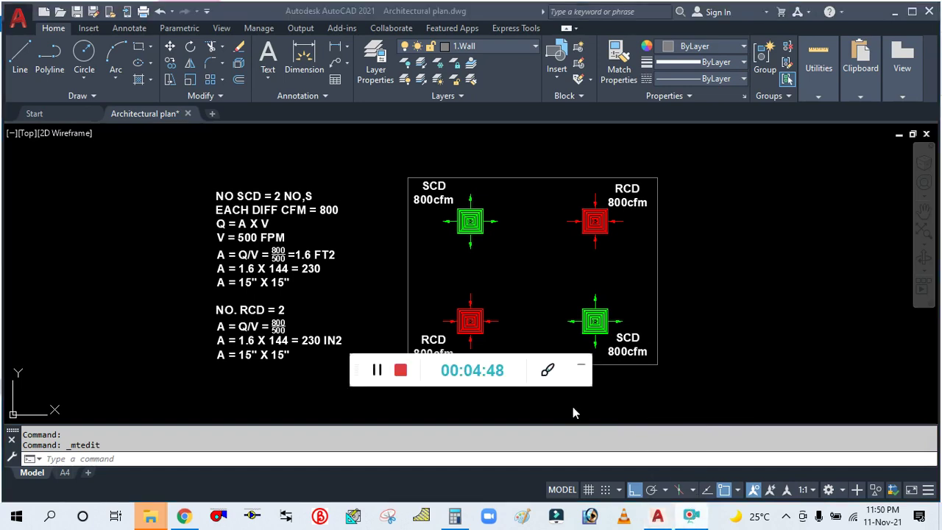